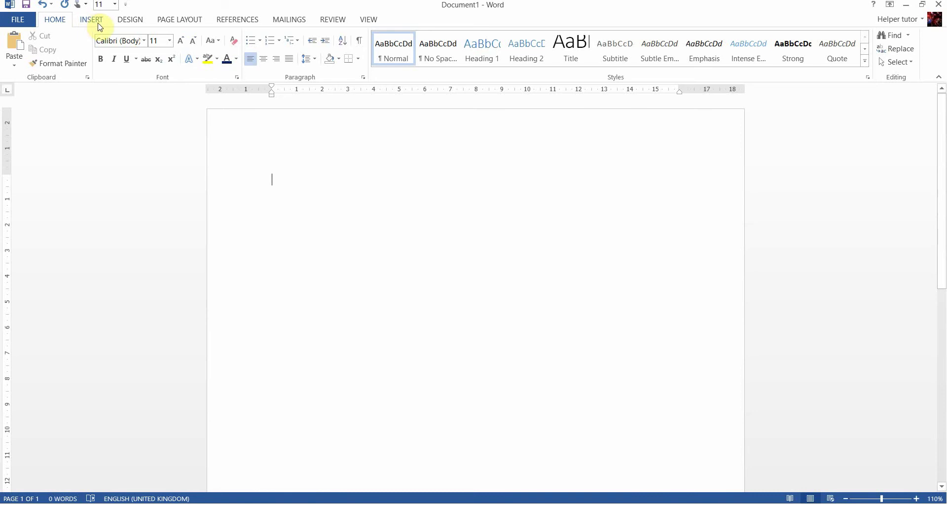
# Step: Draw an Explosion 2 starburst, about 7.77 × 10.08 cm, across the middle of the page
pyautogui.click(93, 20)
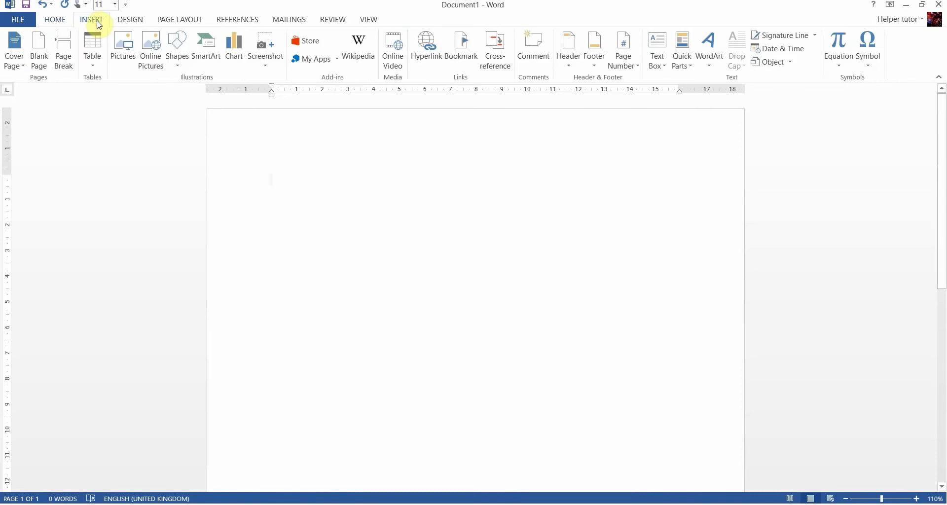
pyautogui.click(179, 42)
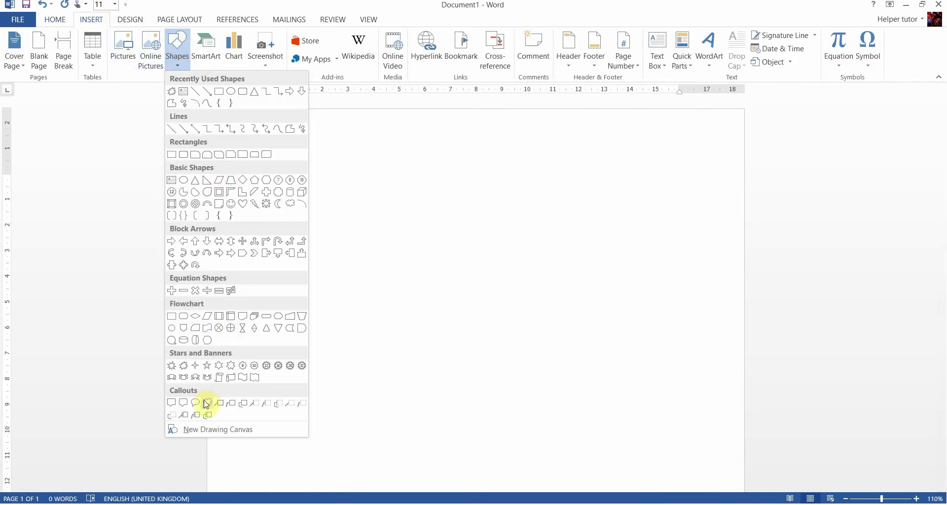
pyautogui.click(184, 368)
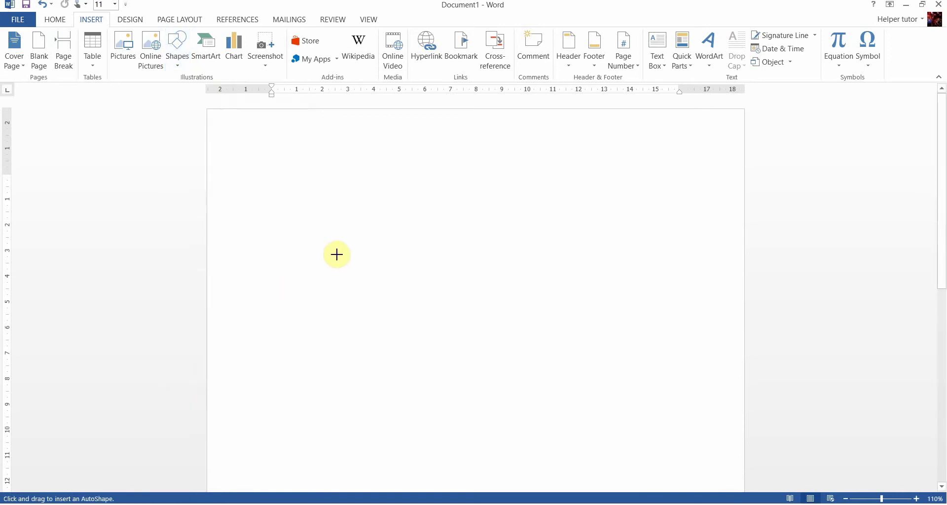
pyautogui.moveTo(300, 218)
pyautogui.mouseDown()
pyautogui.moveTo(406, 324)
pyautogui.moveTo(494, 393)
pyautogui.moveTo(559, 417)
pyautogui.mouseUp()
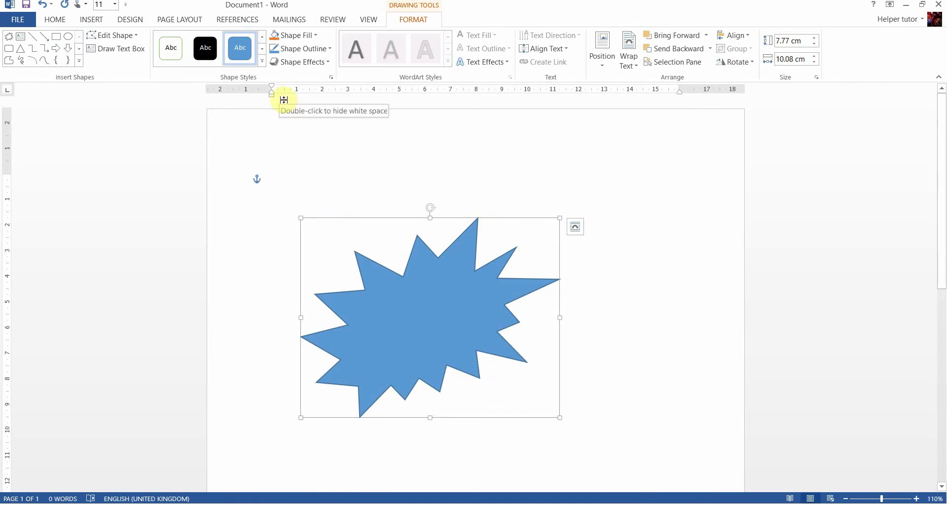
# Step: Give the starburst a shaded grey style, stretch it to 9.2 cm tall, tilt ~30°, and move it up-right
pyautogui.click(262, 61)
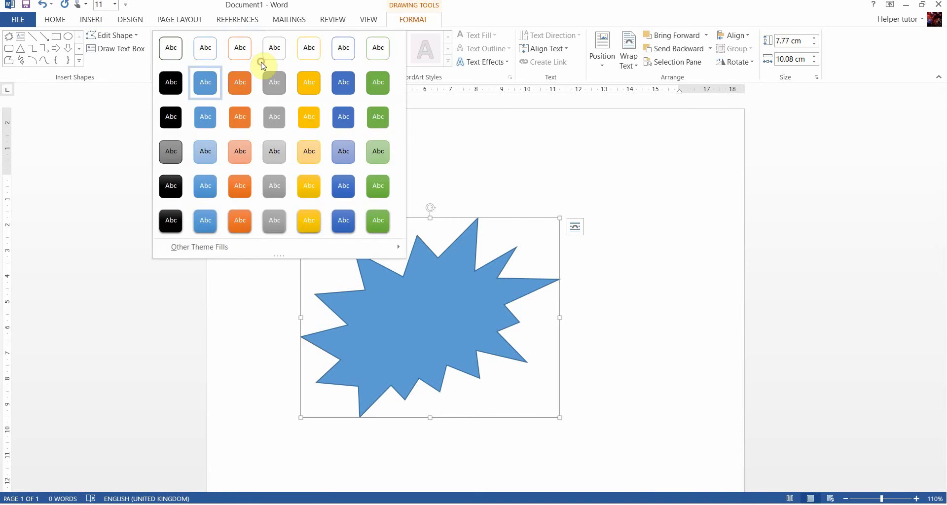
pyautogui.click(278, 223)
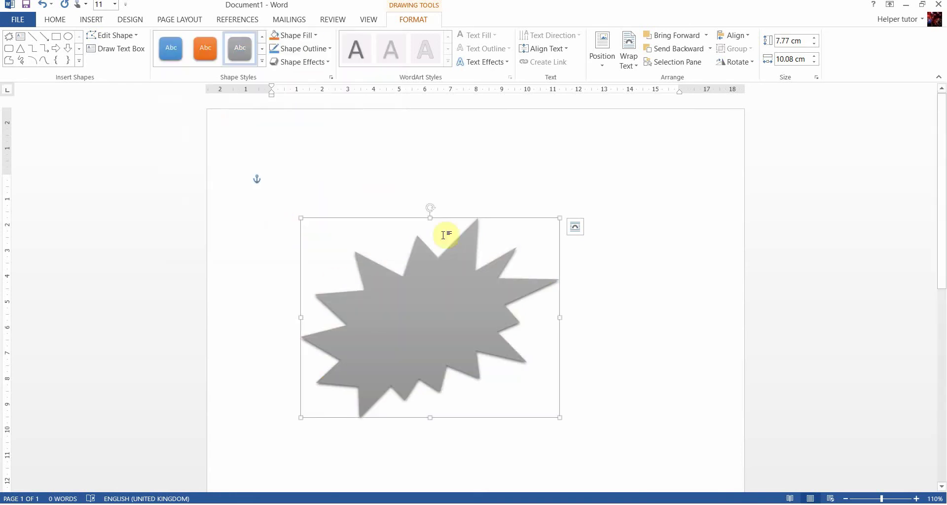
pyautogui.moveTo(430, 218); pyautogui.dragTo(428, 182)
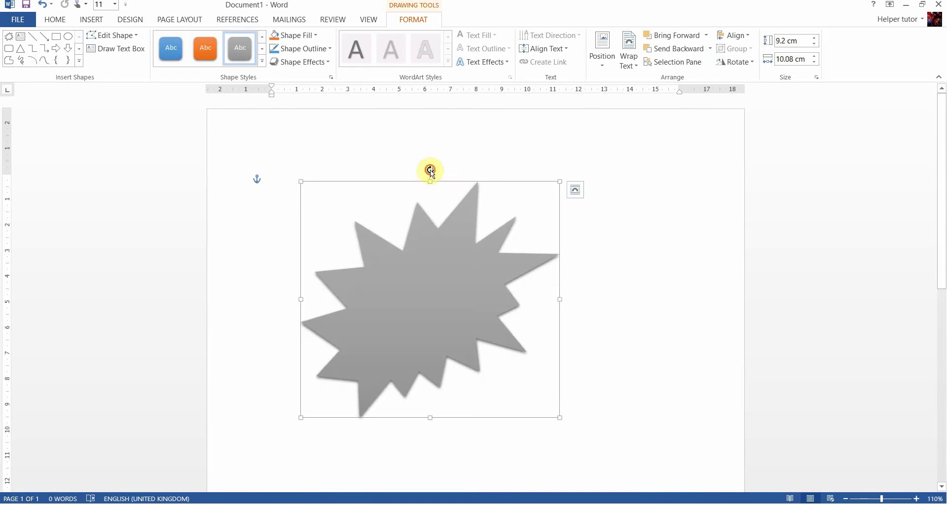
pyautogui.moveTo(430, 171); pyautogui.dragTo(535, 244)
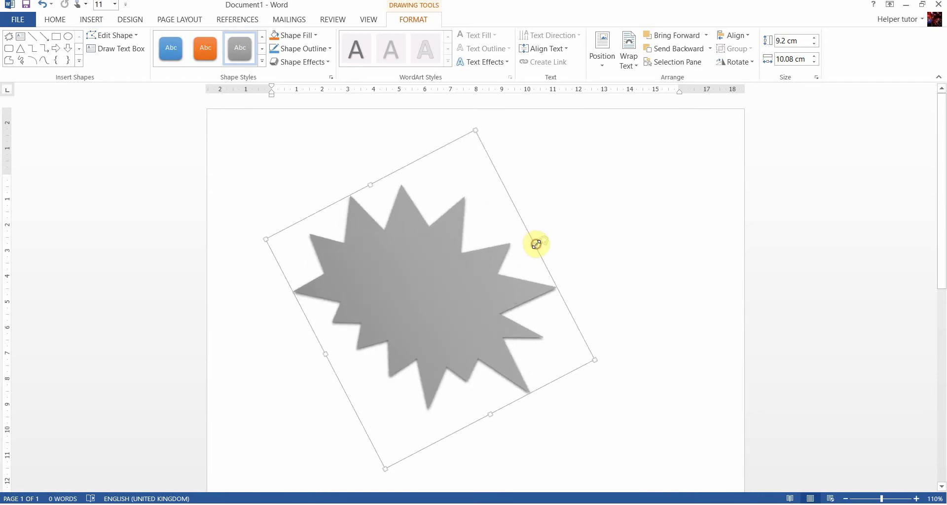
pyautogui.moveTo(420, 285); pyautogui.dragTo(570, 245)
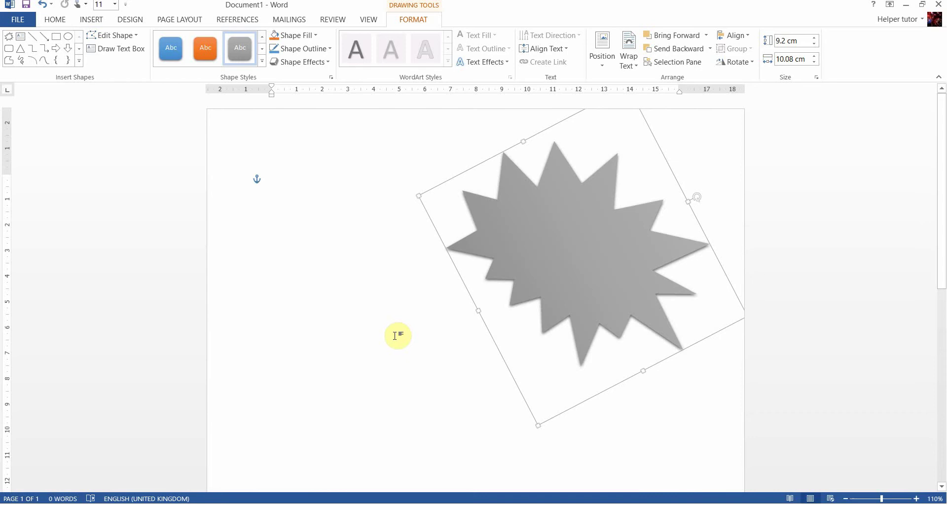
# Step: Paste a copy of the starburst, shift it slightly left, and apply the Gold Accent 4 style
pyautogui.hotkey('ctrl', 'v')
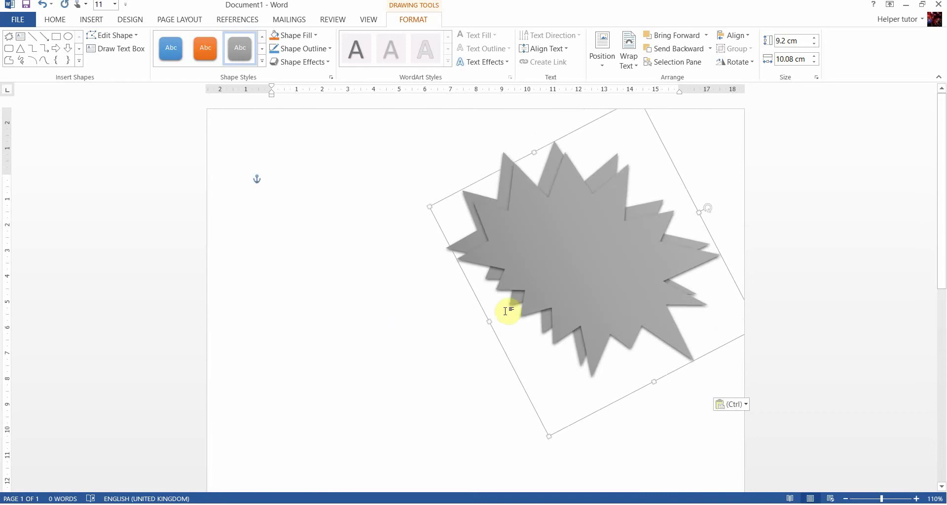
pyautogui.moveTo(620, 267); pyautogui.dragTo(578, 269)
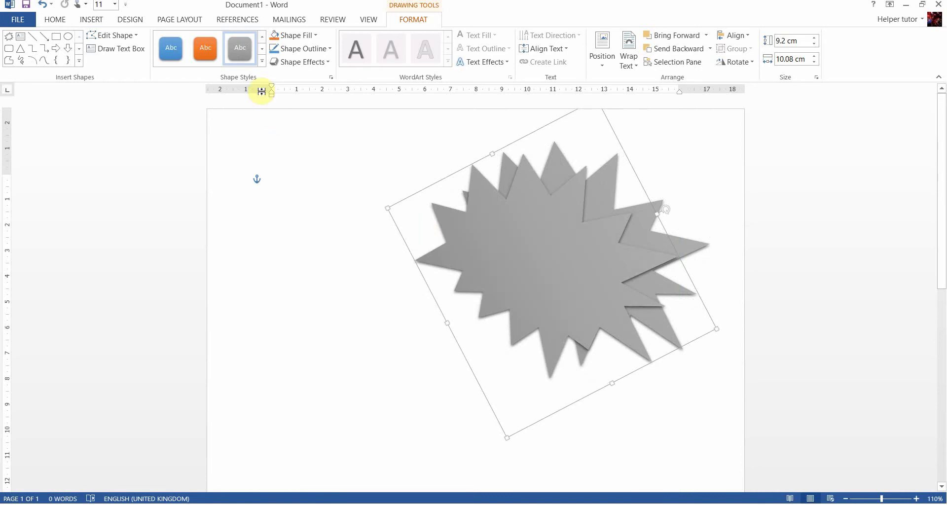
pyautogui.click(261, 63)
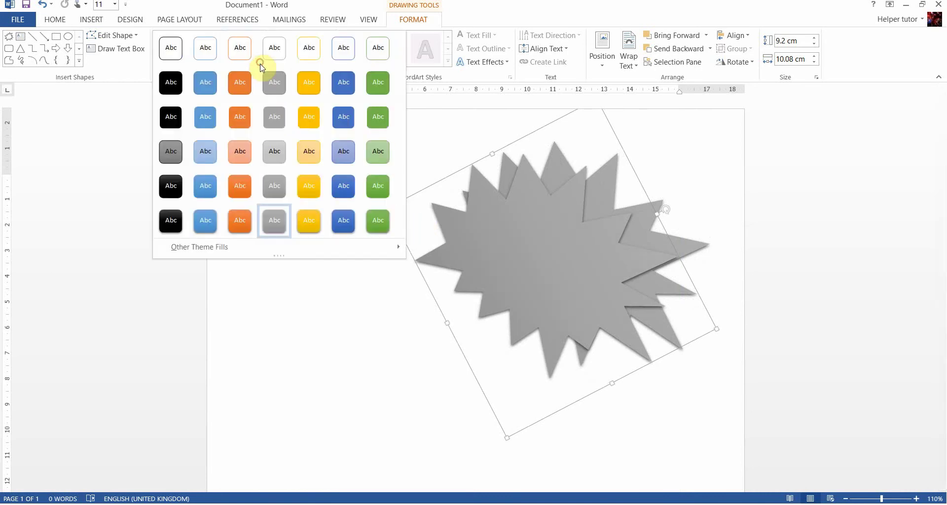
pyautogui.click(312, 119)
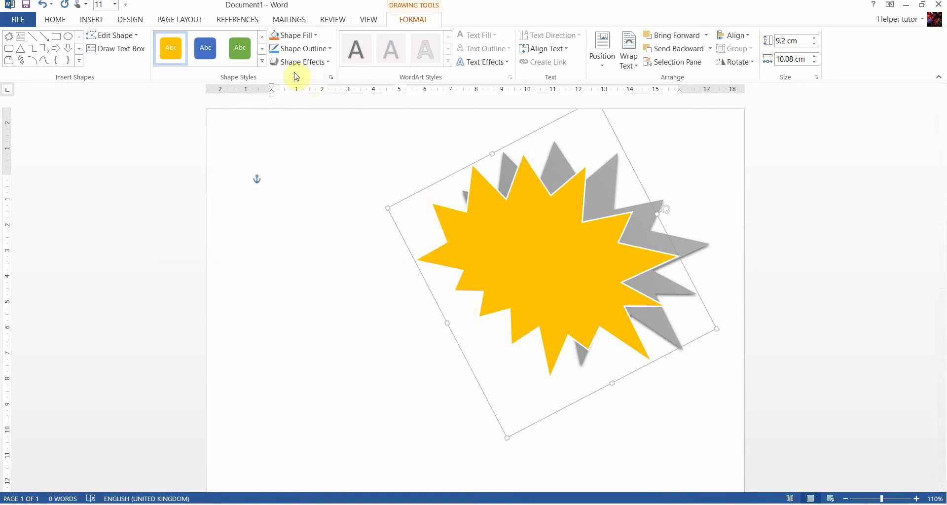
# Step: Soften the gold starburst's edges by 1 point
pyautogui.click(327, 62)
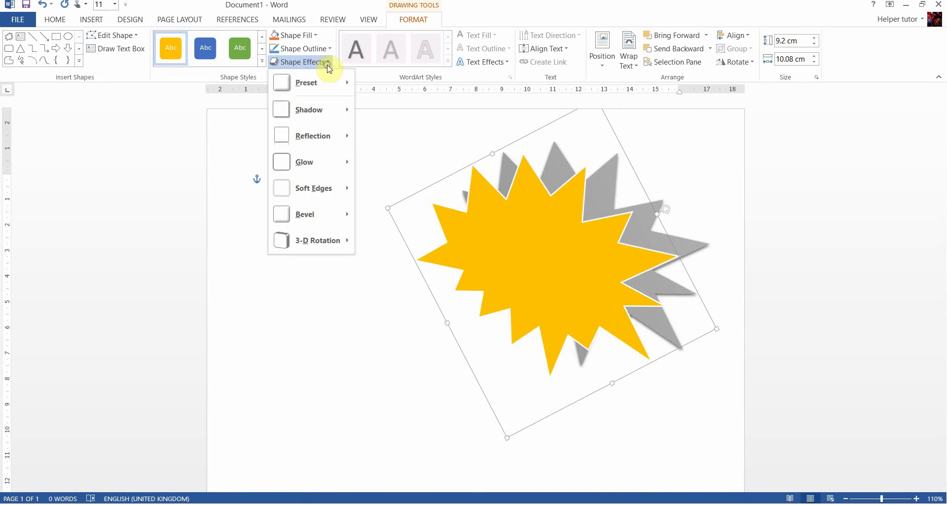
pyautogui.moveTo(328, 191)
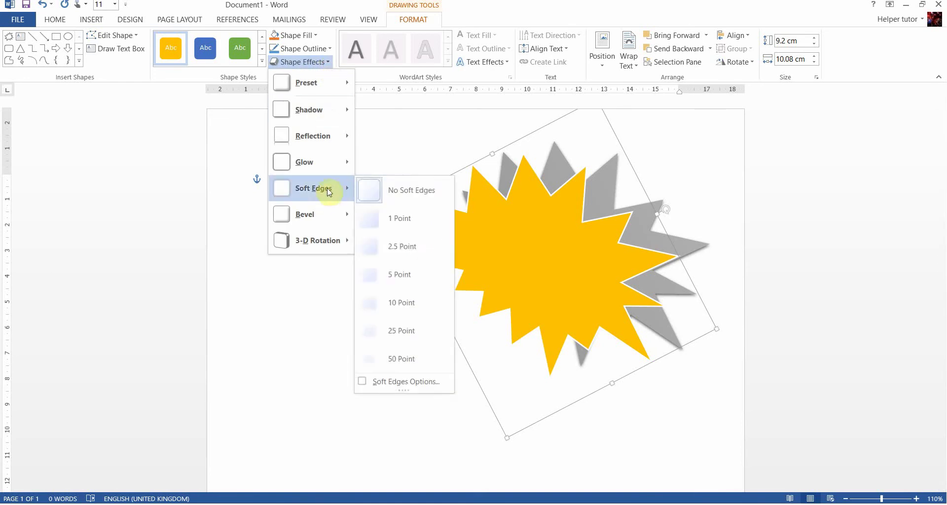
pyautogui.click(376, 216)
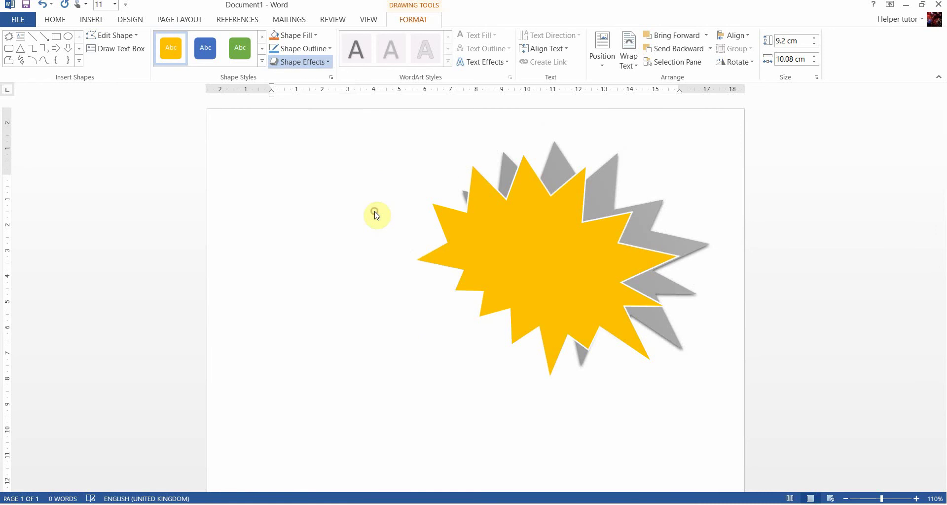
# Step: Give the gold starburst an outer shadow preset
pyautogui.click(310, 61)
pyautogui.moveTo(304, 174)
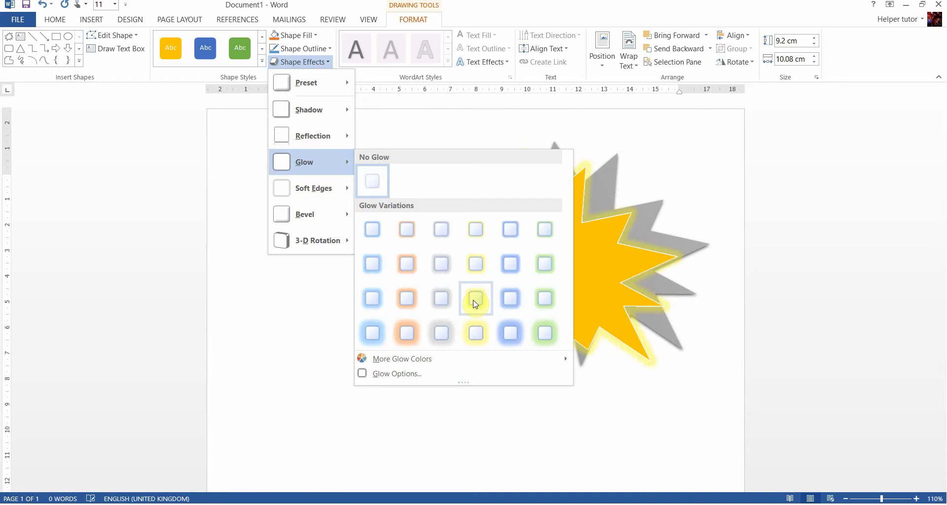
pyautogui.rightClick(476, 327)
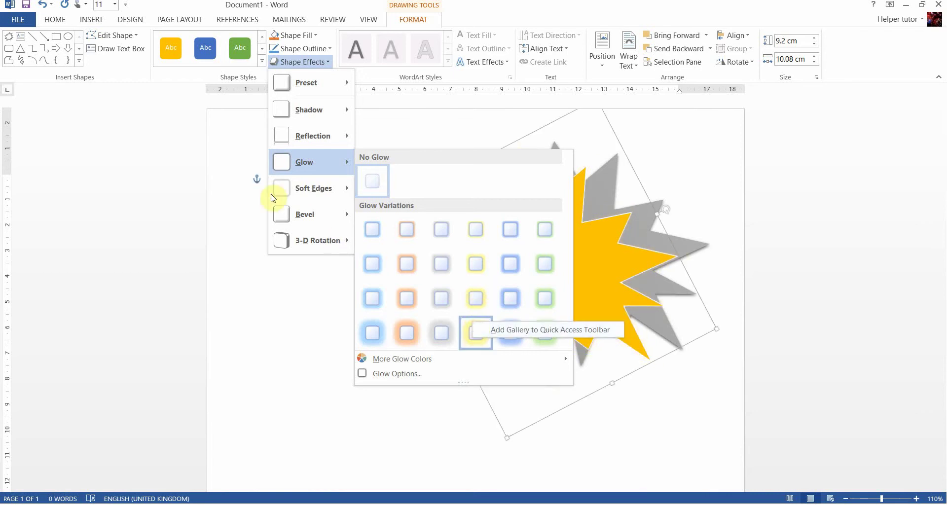
pyautogui.click(331, 111)
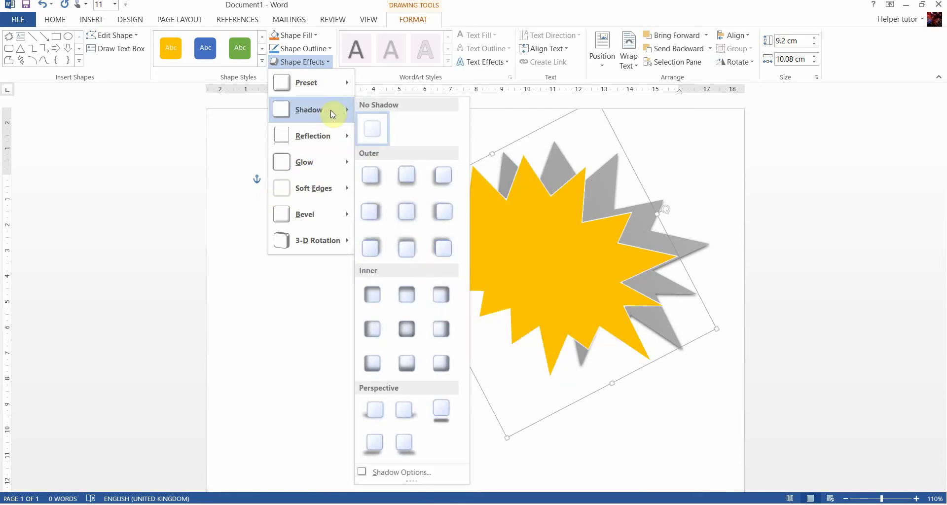
pyautogui.click(442, 214)
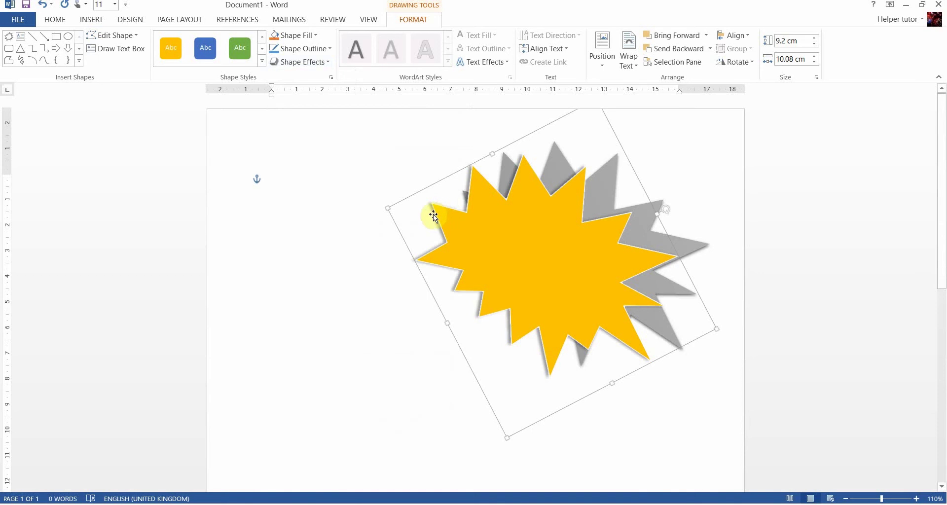
# Step: Add a yellow glow to the gold starburst and nudge it slightly right
pyautogui.click(316, 63)
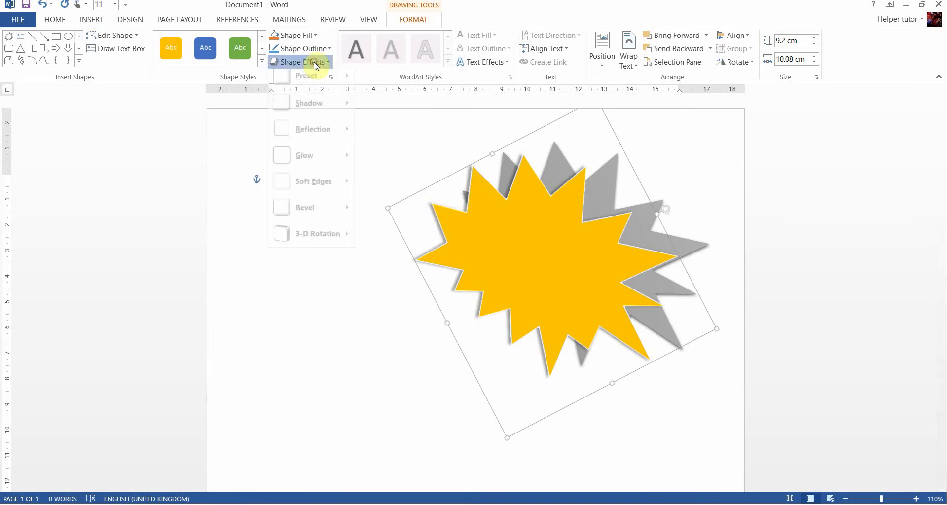
pyautogui.moveTo(316, 176)
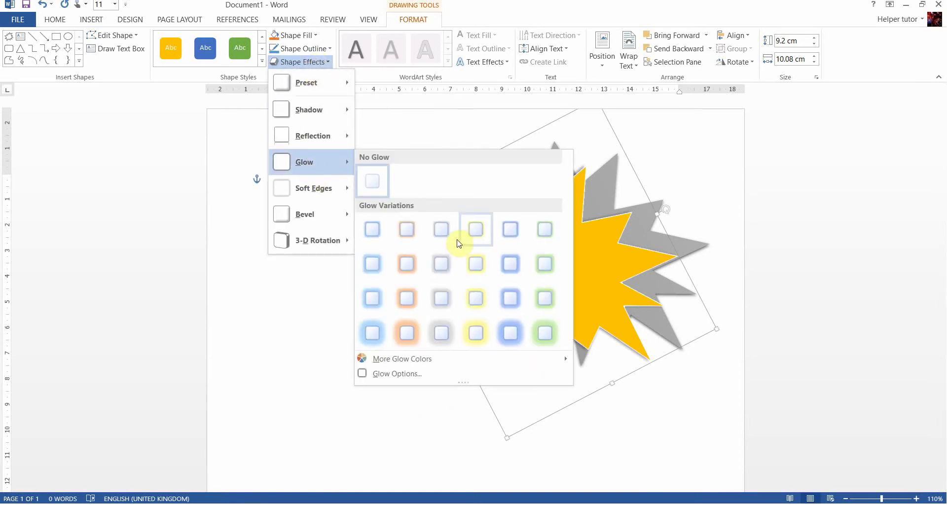
pyautogui.click(473, 307)
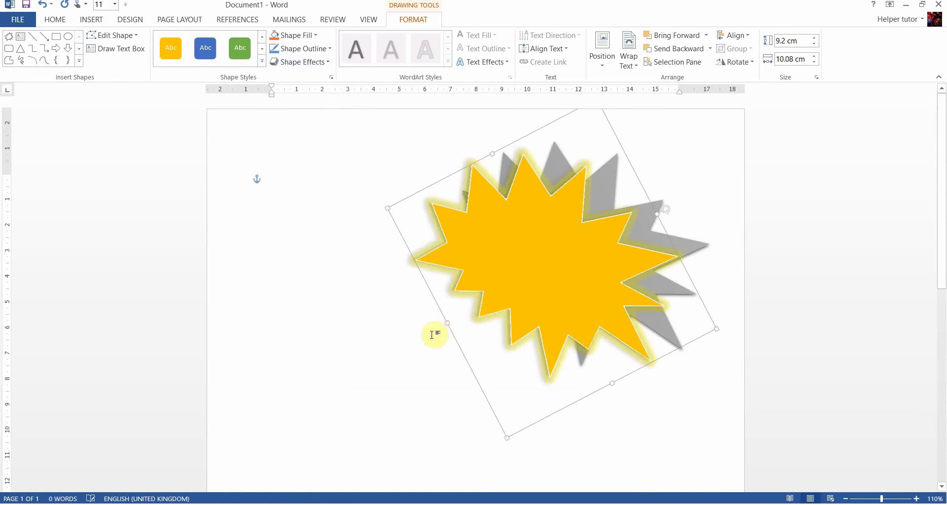
pyautogui.click(373, 353)
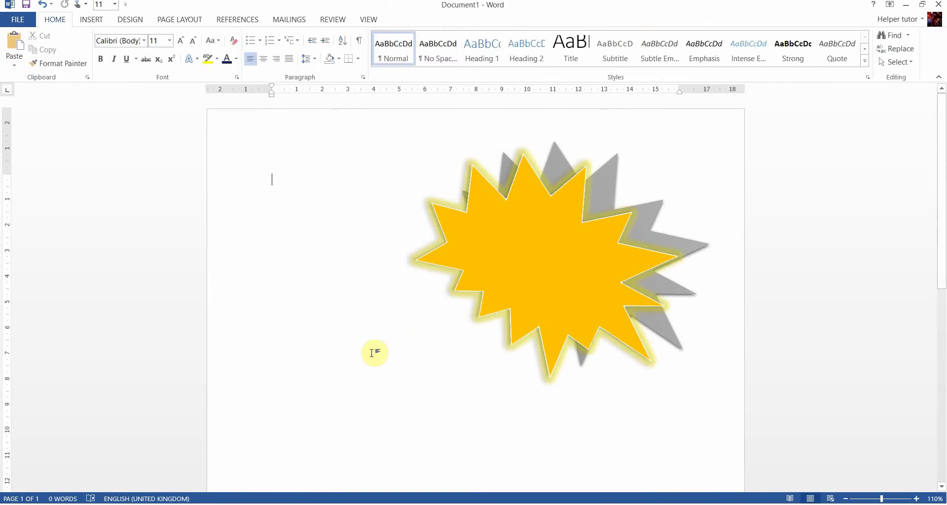
pyautogui.click(550, 271)
pyautogui.moveTo(565, 254); pyautogui.dragTo(566, 254)
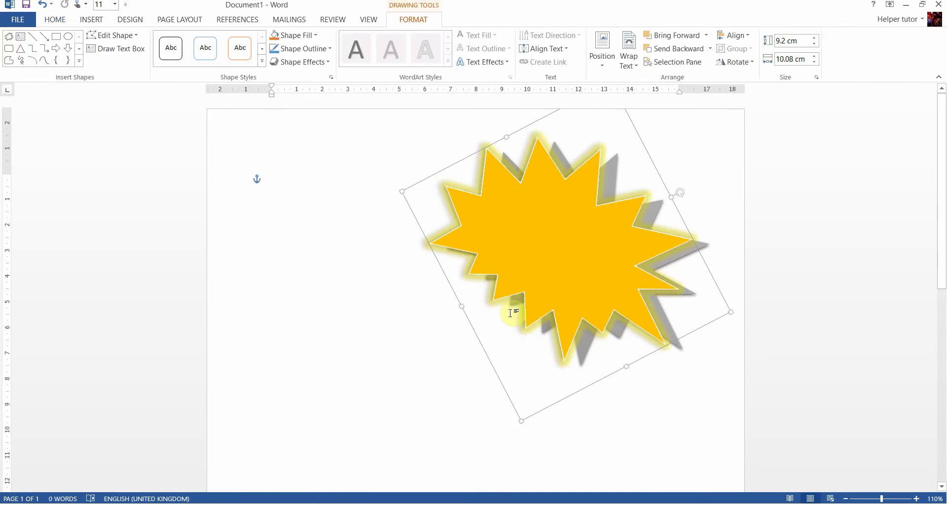
# Step: Insert plain black WordArt over the gold starburst reading 'AWESOME!'
pyautogui.click(97, 21)
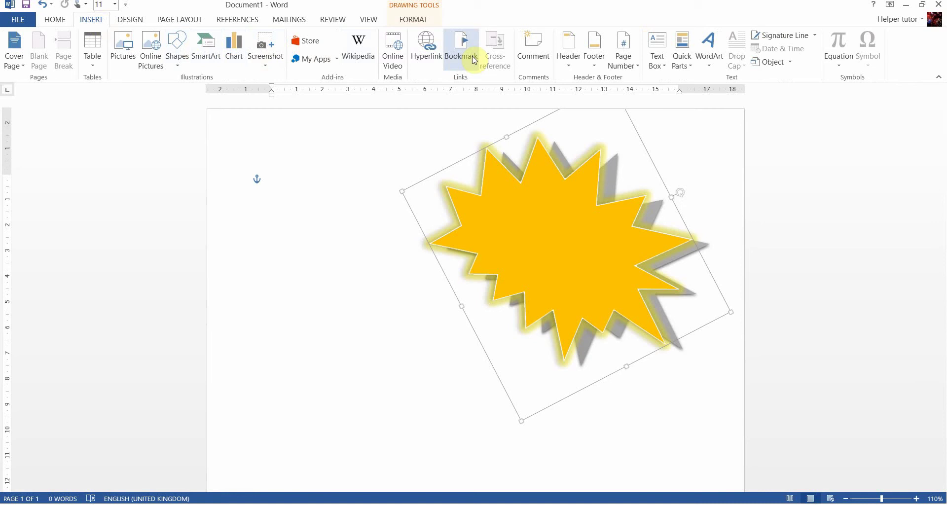
pyautogui.click(712, 53)
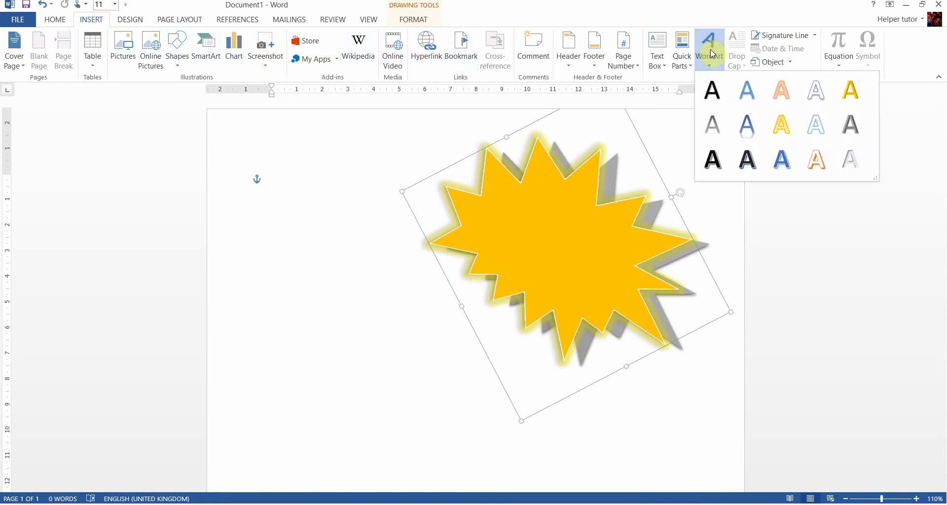
pyautogui.click(712, 90)
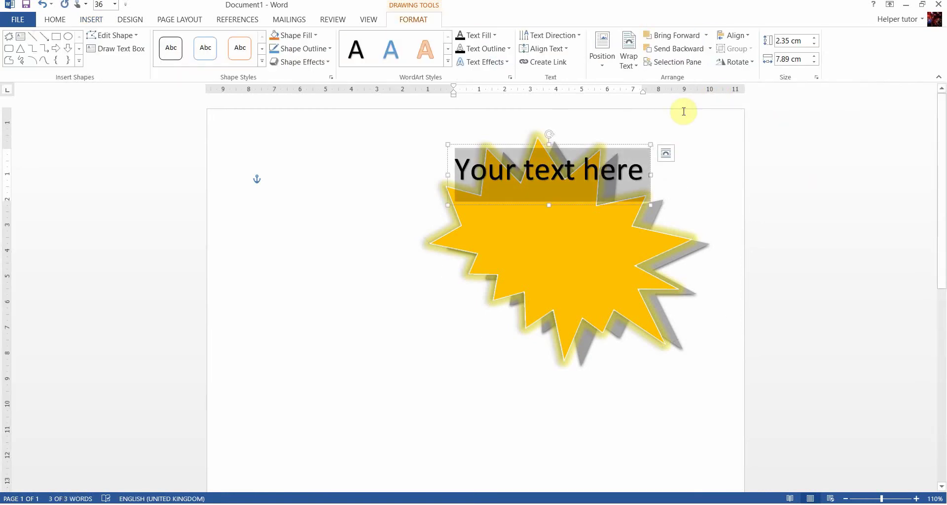
pyautogui.write('AW')
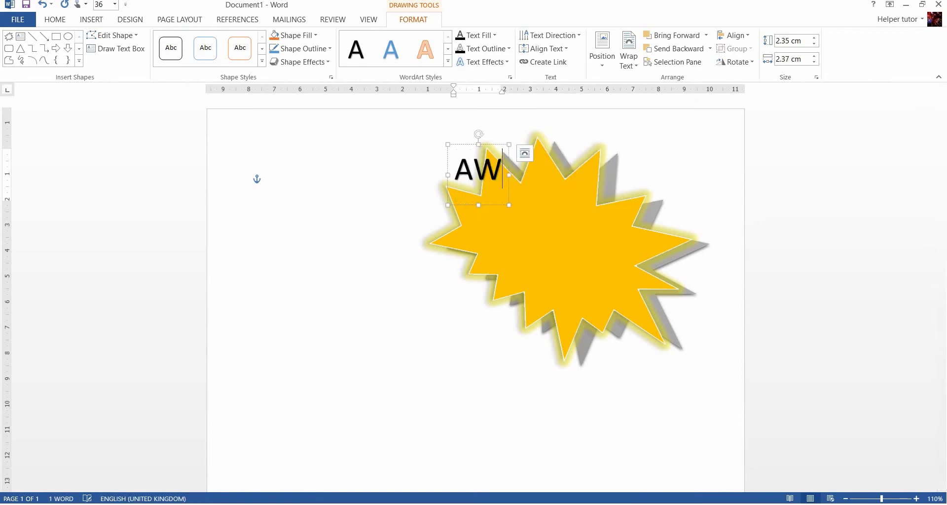
pyautogui.write('ES')
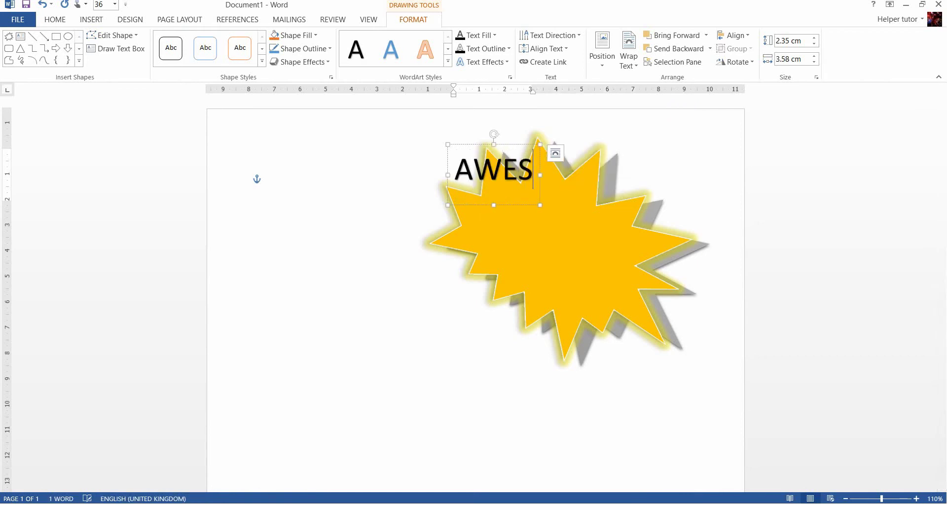
pyautogui.write('OME!')
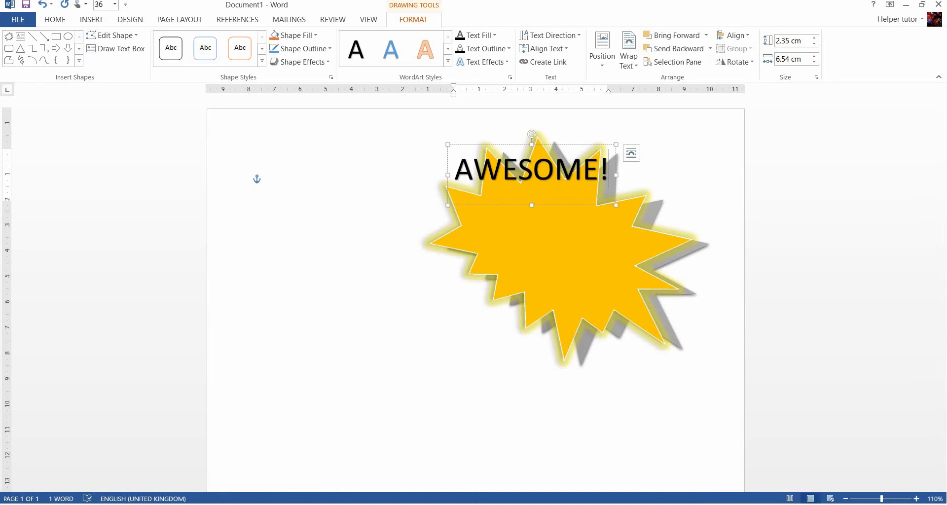
# Step: Enlarge the AWESOME! text to 80 pt and move its box left over the starburst
pyautogui.hotkey('ctrl', 'a')
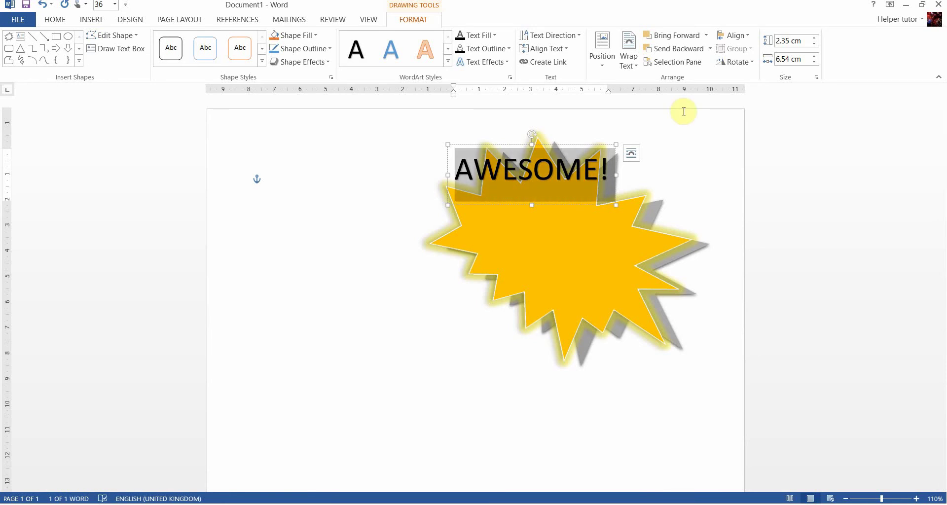
pyautogui.hotkey('ctrl', 'shift', '.')
pyautogui.hotkey('ctrl', 'shift', '.')
pyautogui.hotkey('ctrl', 'shift', '.')
pyautogui.hotkey('ctrl', 'shift', '.')
pyautogui.hotkey('ctrl', 'shift', '.')
pyautogui.hotkey('ctrl', 'shift', '.')
pyautogui.hotkey('ctrl', 'shift', '.')
pyautogui.hotkey('ctrl', 'shift', '.')
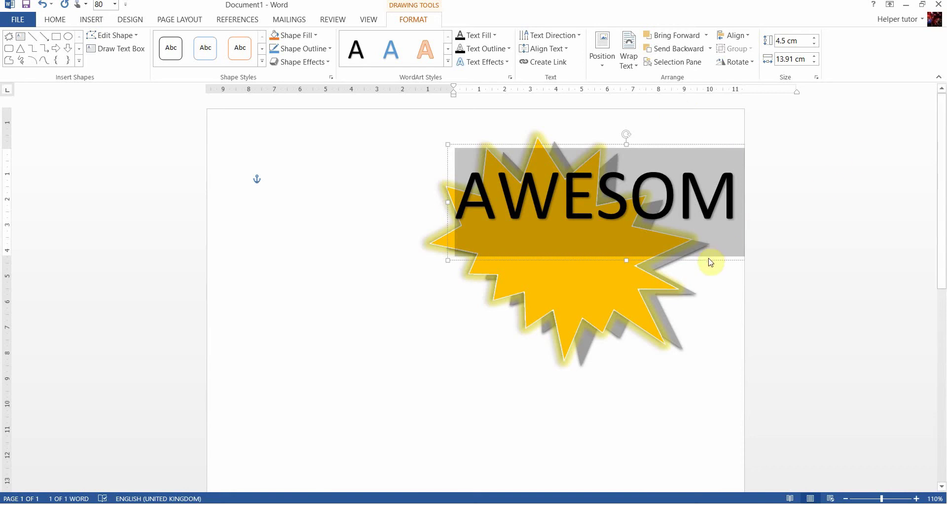
pyautogui.moveTo(708, 262); pyautogui.dragTo(531, 317)
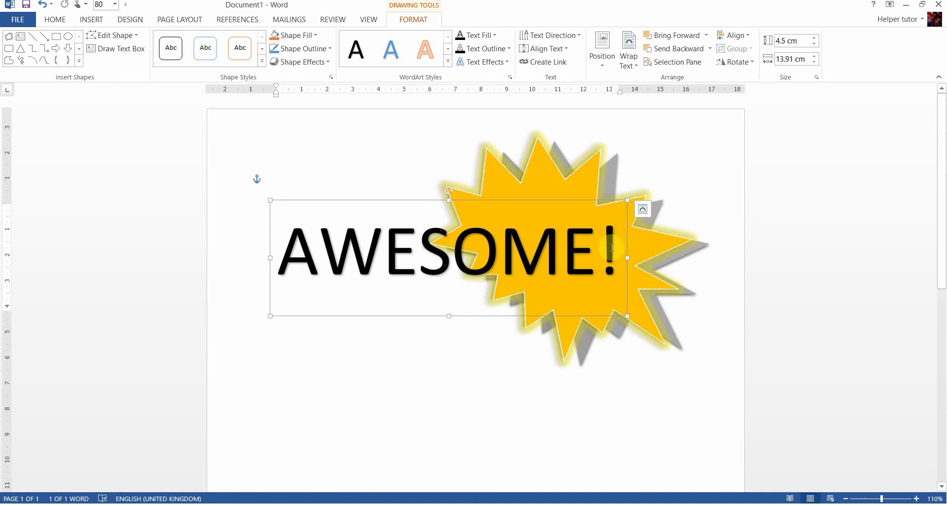
pyautogui.moveTo(611, 246); pyautogui.dragTo(399, 256)
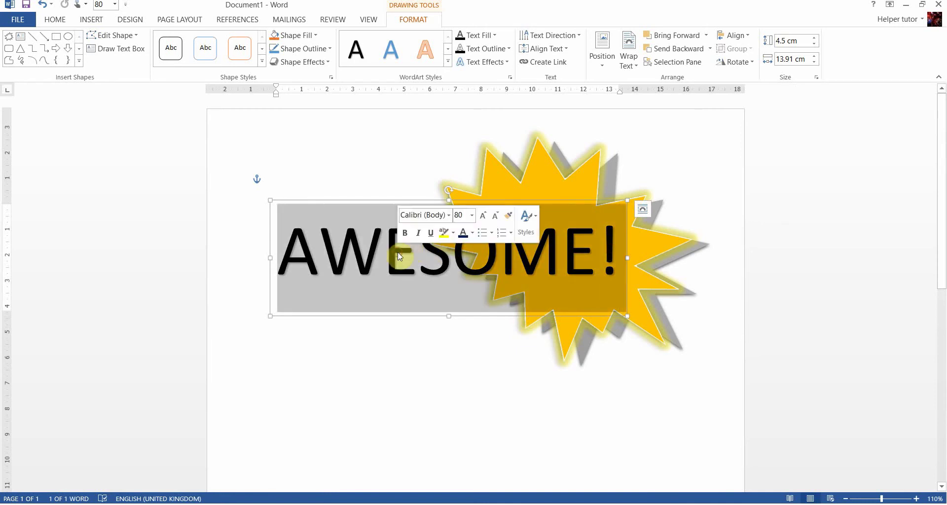
# Step: Change the AWESOME! WordArt font to AR CARTER, then select the letter W
pyautogui.click(55, 19)
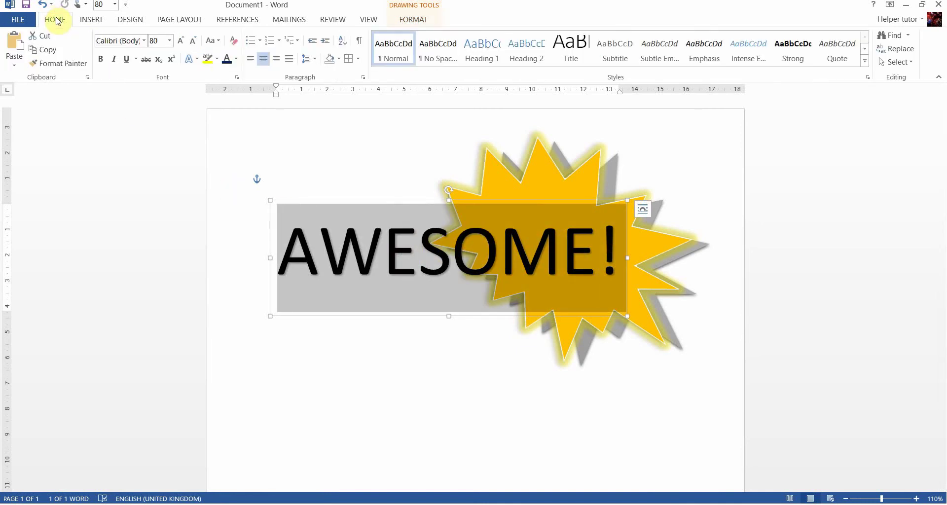
pyautogui.click(140, 45)
pyautogui.write('AR CARTE')
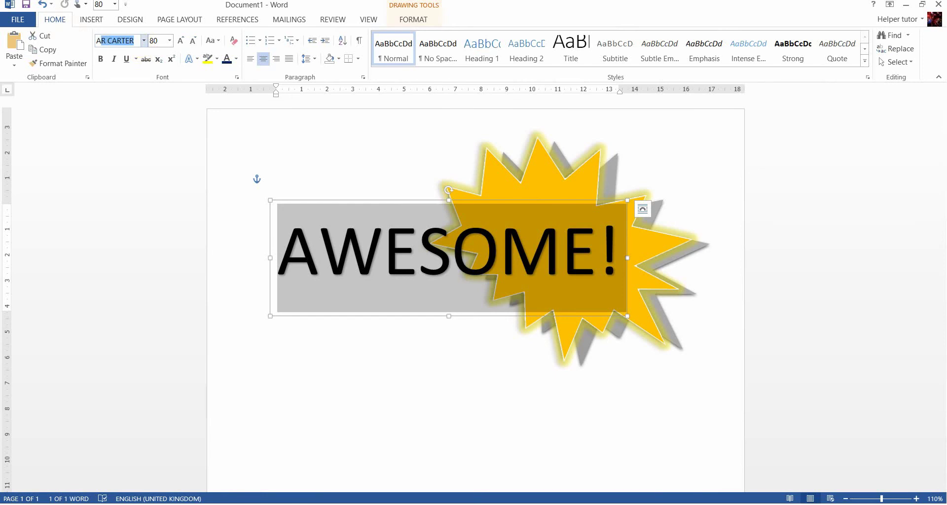
pyautogui.write('R')
pyautogui.press('Return')
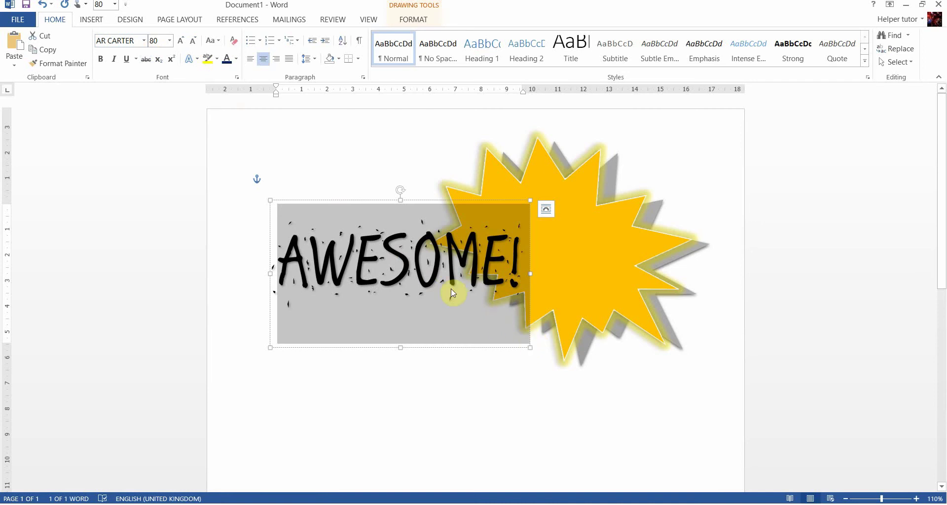
pyautogui.click(350, 262)
pyautogui.moveTo(309, 260); pyautogui.dragTo(344, 262)
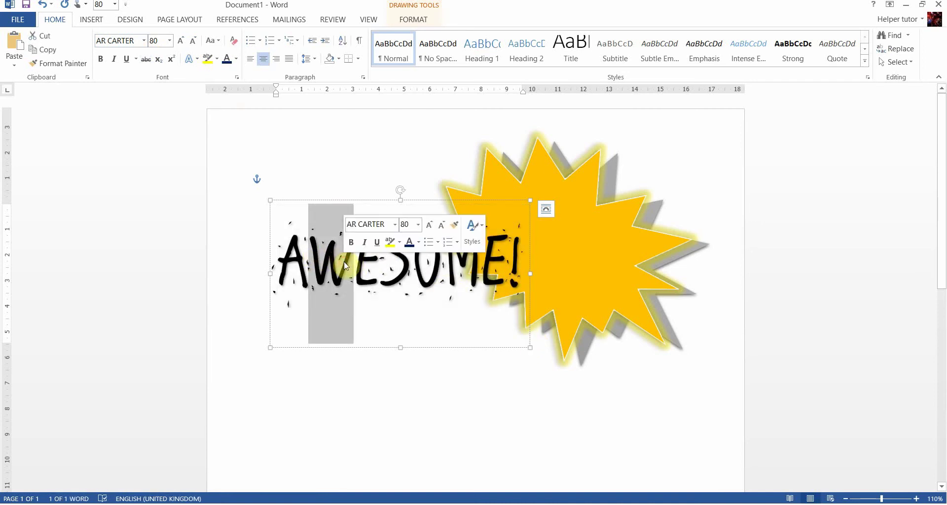
# Step: Resize individual letters: W to 100 pt, S to 72 pt, O to 100 pt, E to 110 pt
pyautogui.hotkey('ctrl', 'shift', '.')
pyautogui.hotkey('ctrl', 'shift', '.')
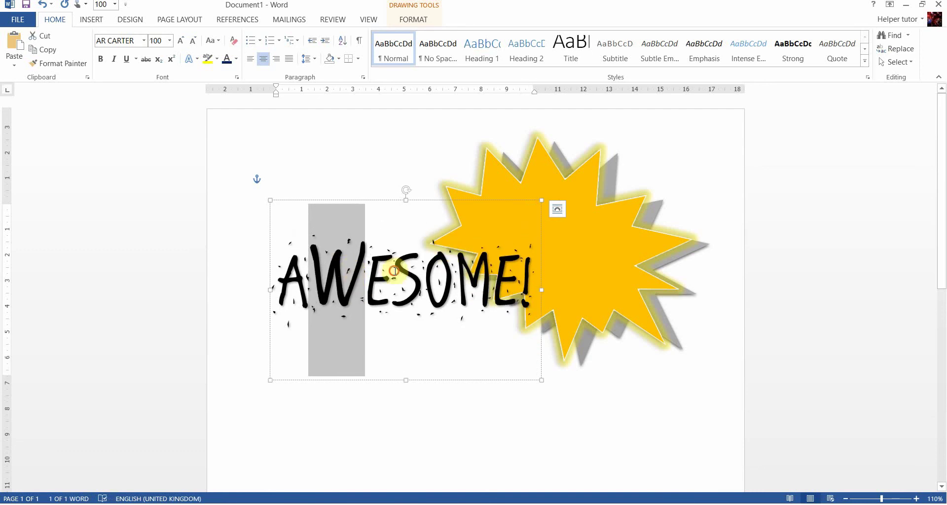
pyautogui.moveTo(391, 270); pyautogui.dragTo(425, 277)
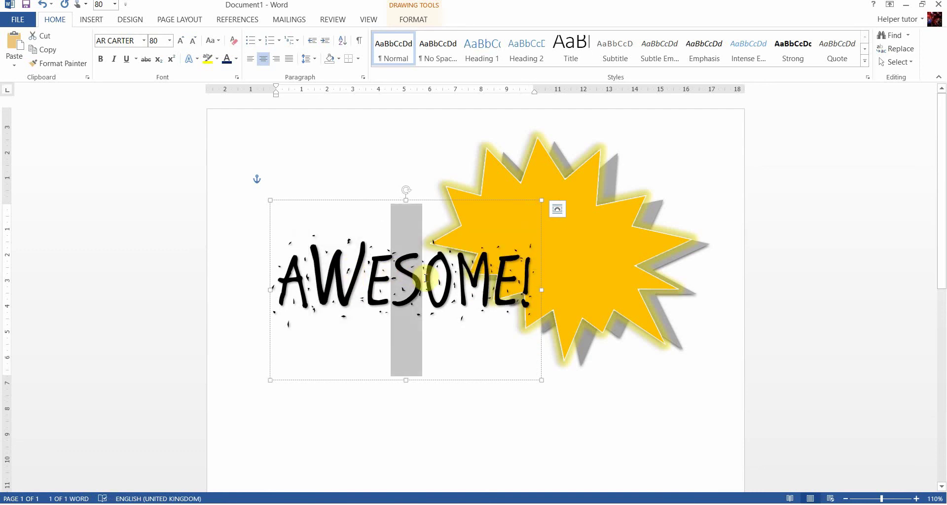
pyautogui.hotkey('ctrl', 'shift', ',')
pyautogui.hotkey('ctrl', 'shift', ',')
pyautogui.hotkey('ctrl', 'shift', ',')
pyautogui.hotkey('ctrl', 'shift', ',')
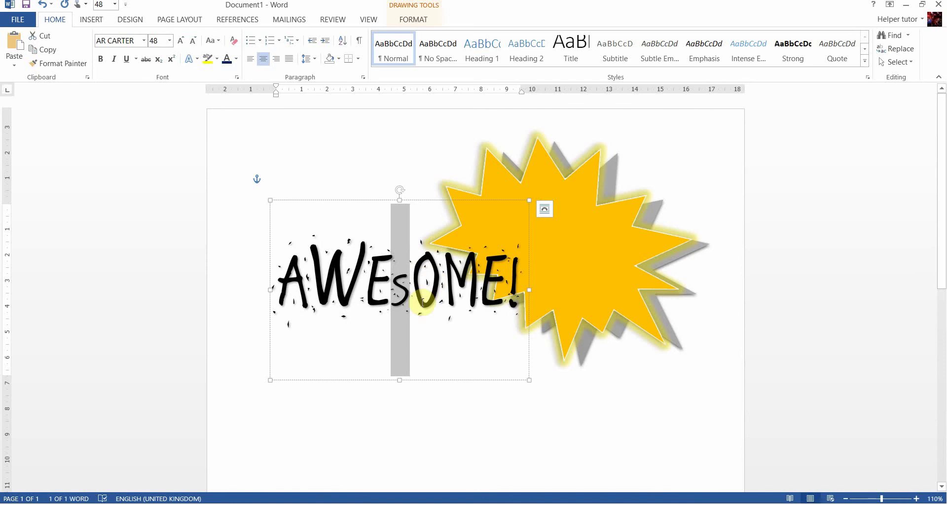
pyautogui.hotkey('ctrl', 'shift', '.')
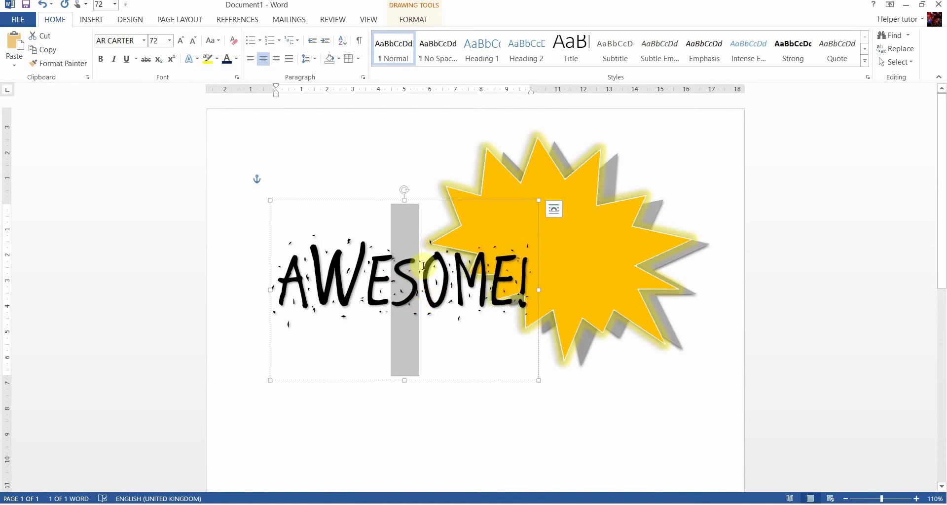
pyautogui.moveTo(420, 269); pyautogui.dragTo(450, 277)
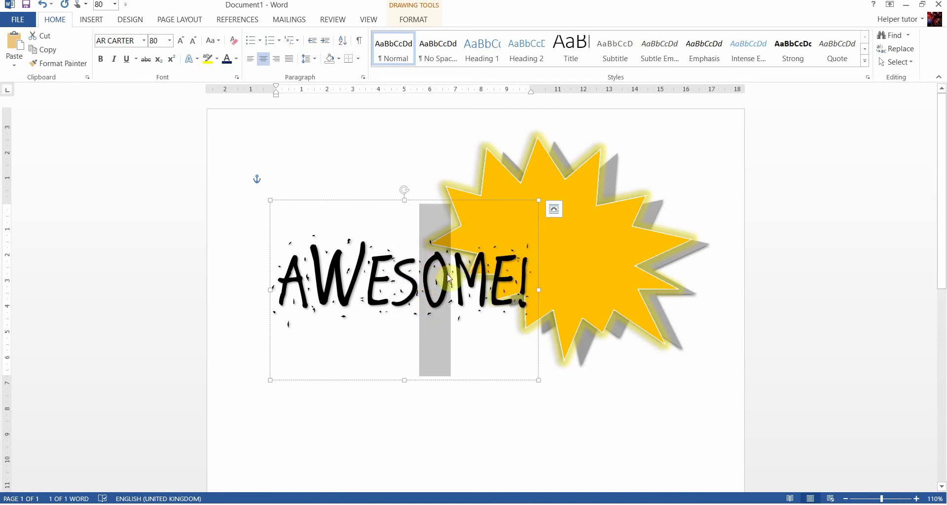
pyautogui.hotkey('ctrl', 'shift', '.')
pyautogui.hotkey('ctrl', 'shift', '.')
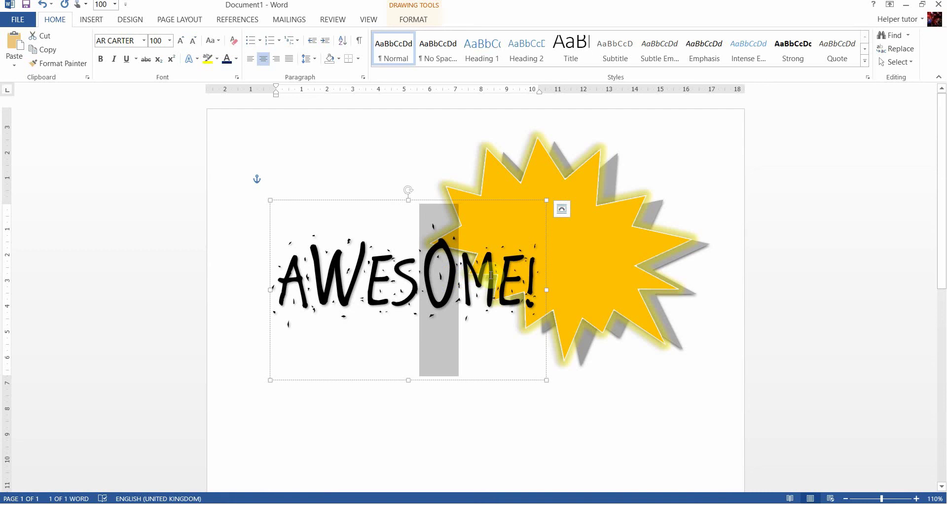
pyautogui.moveTo(495, 276); pyautogui.dragTo(518, 280)
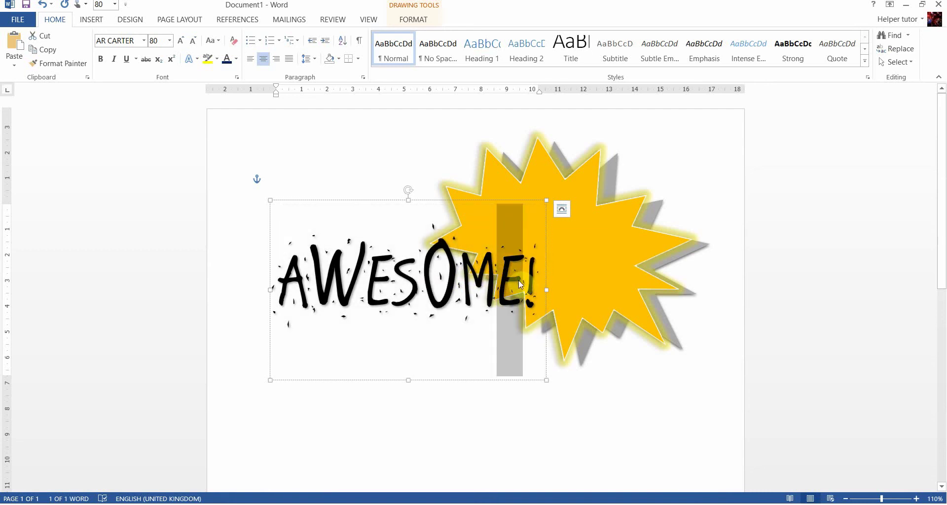
pyautogui.hotkey('ctrl', 'shift', '.')
pyautogui.hotkey('ctrl', 'shift', '.')
pyautogui.hotkey('ctrl', 'shift', '.')
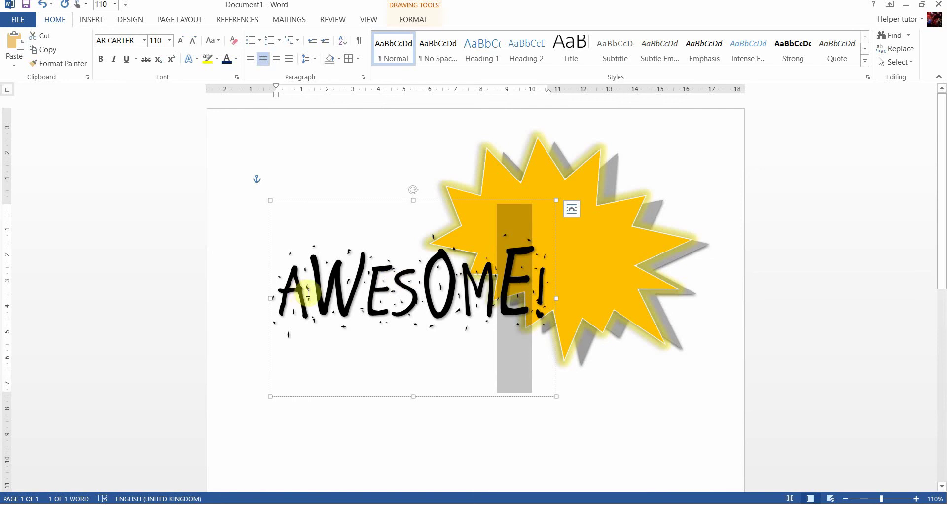
# Step: Rotate the AWESOME! text box counter-clockwise and move it up-right diagonally across the gold starburst
pyautogui.click(411, 191)
pyautogui.moveTo(410, 191); pyautogui.dragTo(388, 198)
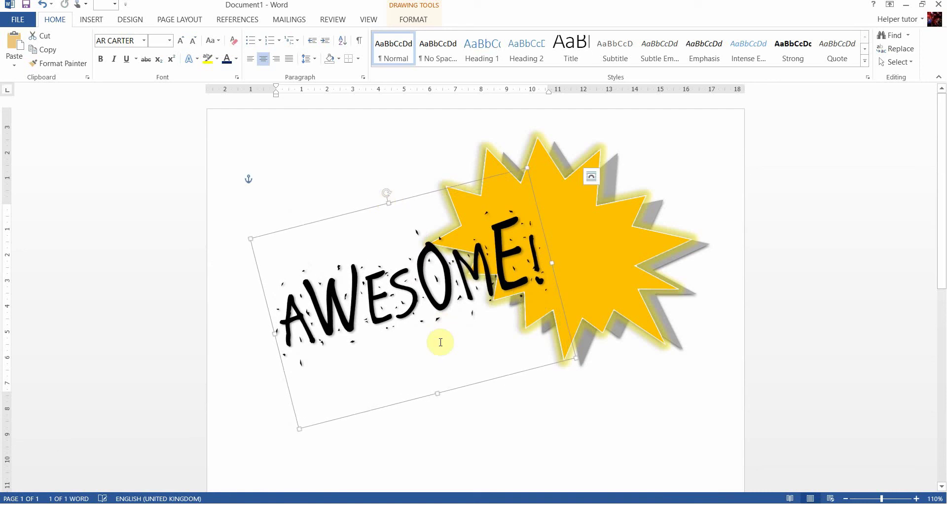
pyautogui.moveTo(458, 389); pyautogui.dragTo(510, 373)
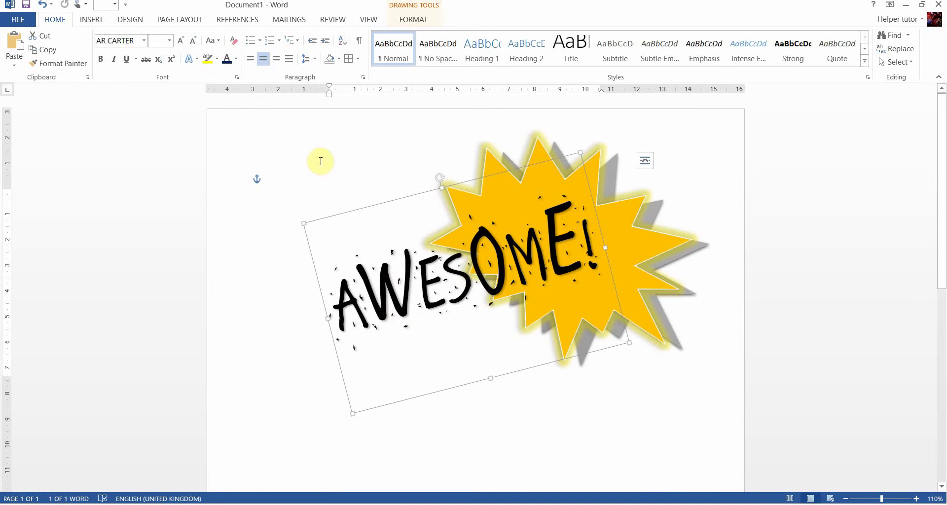
# Step: Apply a blue glow variation from Text Effects to the AWESOME! lettering
pyautogui.click(188, 60)
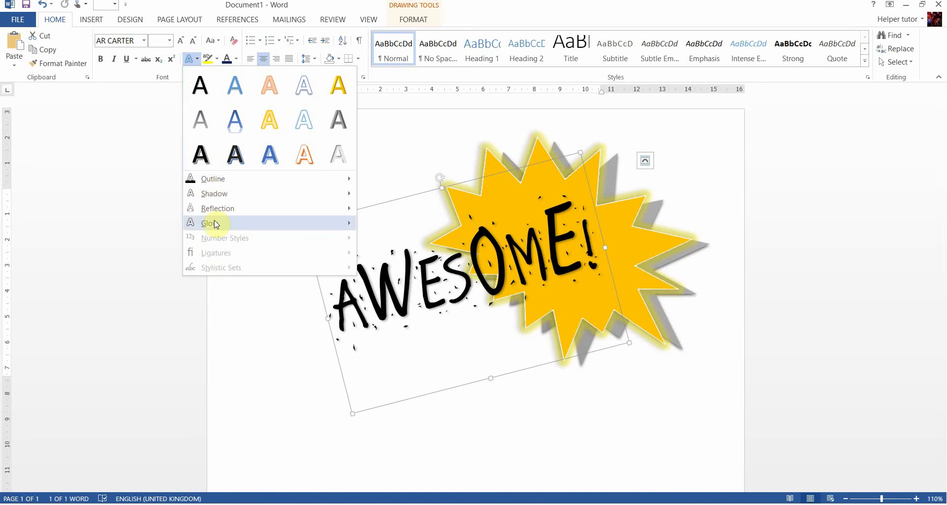
pyautogui.moveTo(216, 225)
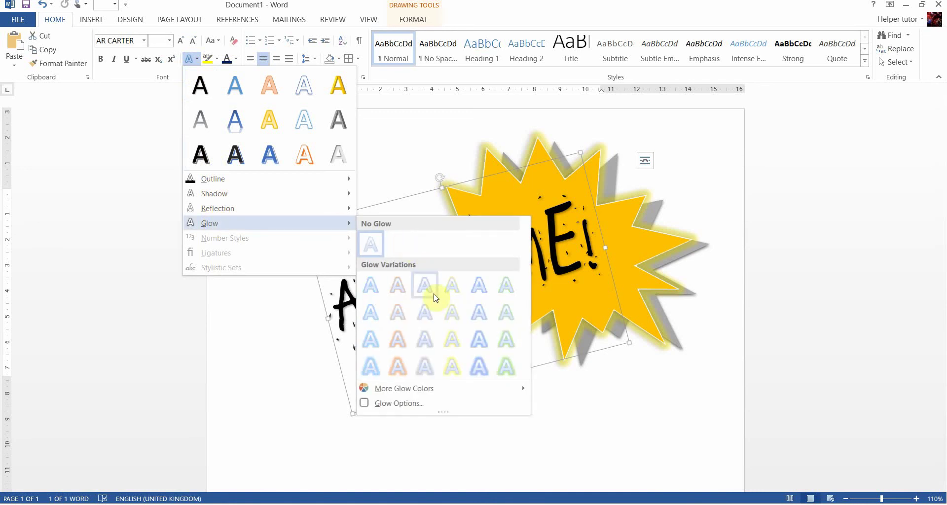
pyautogui.click(478, 348)
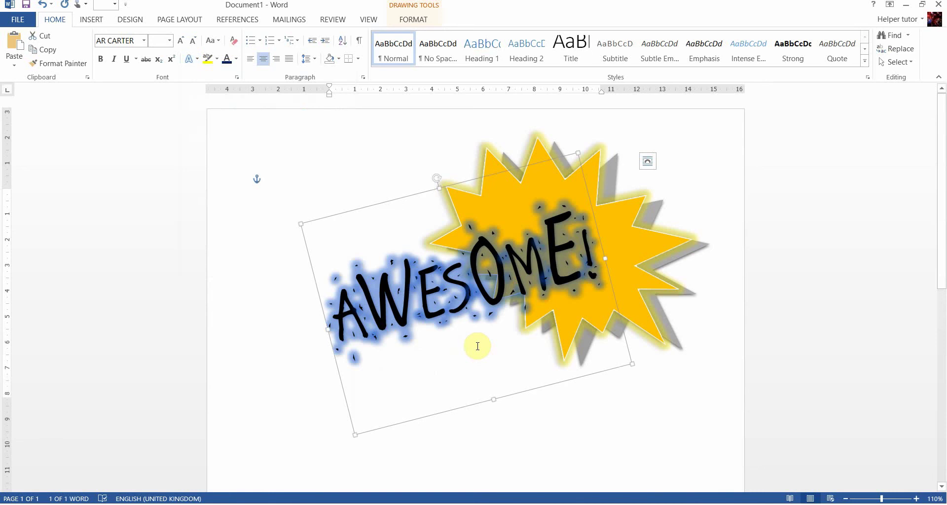
# Step: Recolour the AWESOME! text a brighter blue from the Font Color standard palette, then reselect the WordArt
pyautogui.click(231, 63)
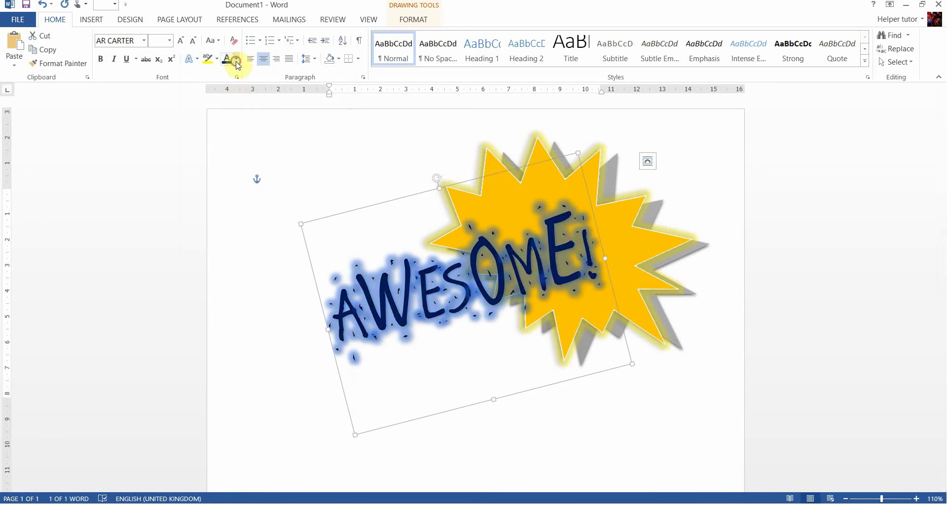
pyautogui.click(236, 62)
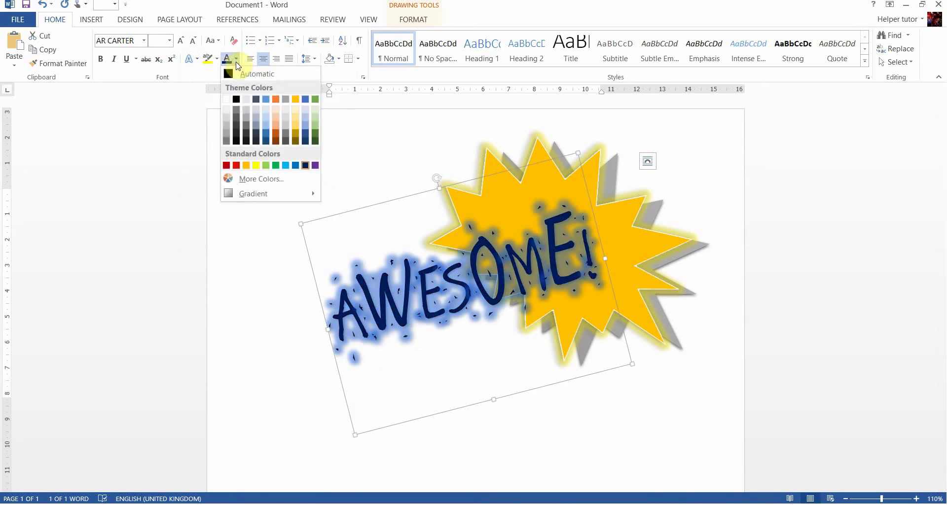
pyautogui.click(297, 167)
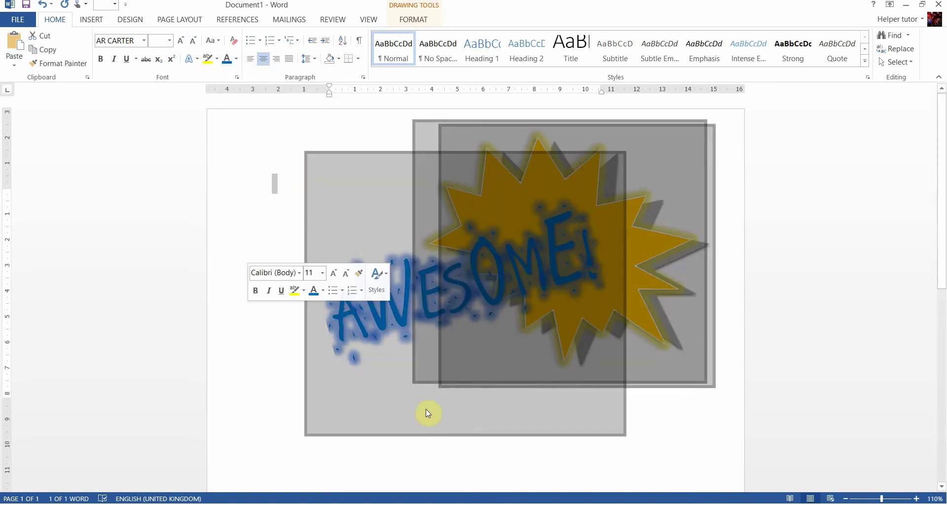
pyautogui.click(669, 428)
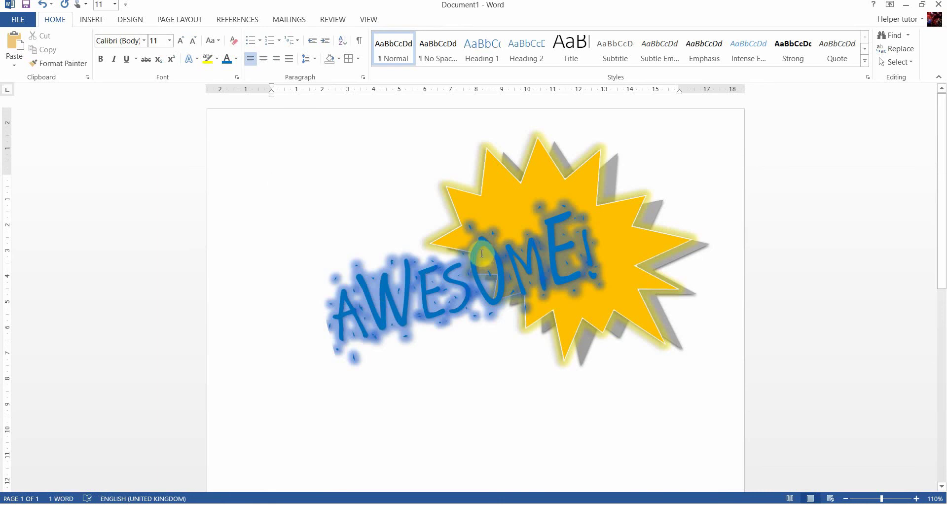
pyautogui.click(510, 277)
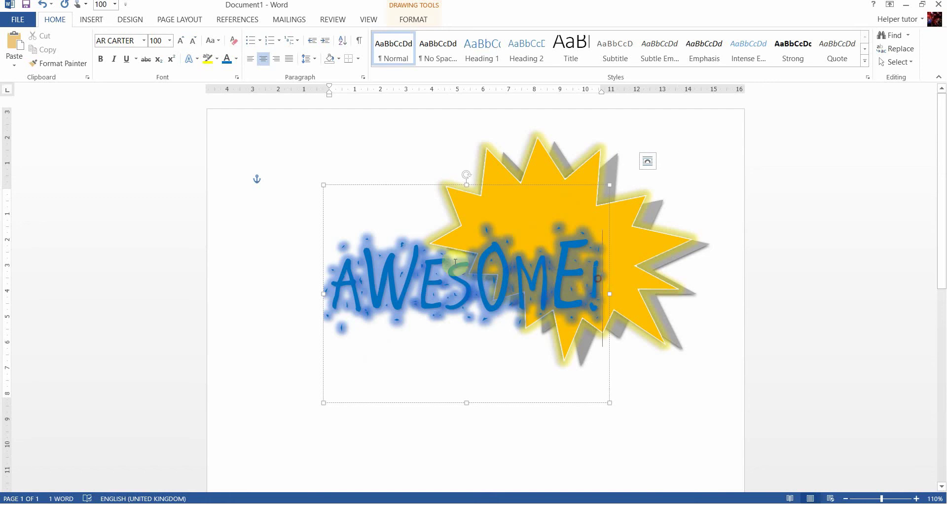
# Step: Select all the AWESOME! text and apply the Dark Blue font colour
pyautogui.moveTo(323, 266); pyautogui.dragTo(288, 267)
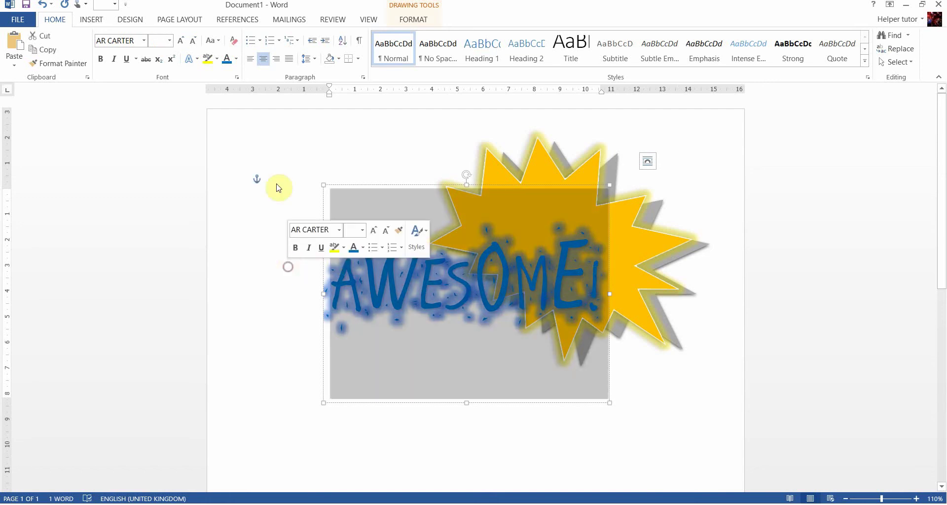
pyautogui.click(237, 59)
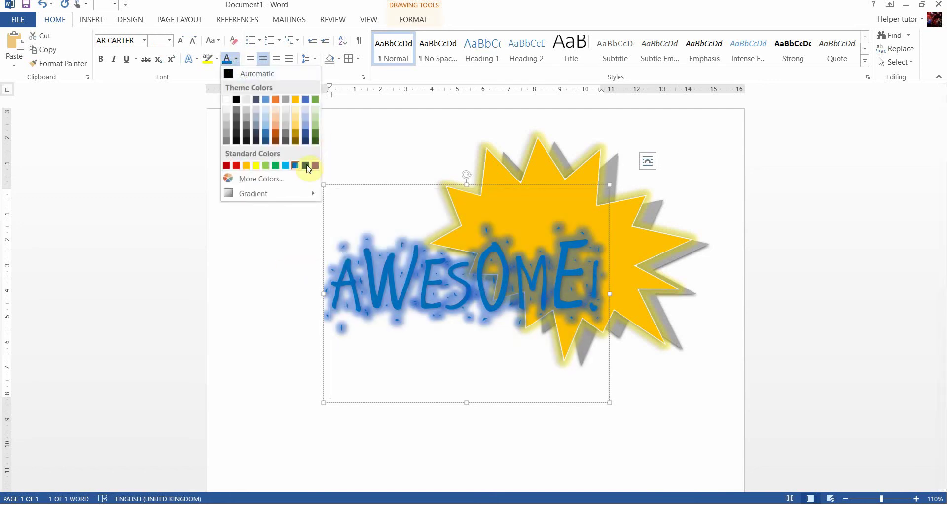
pyautogui.click(305, 165)
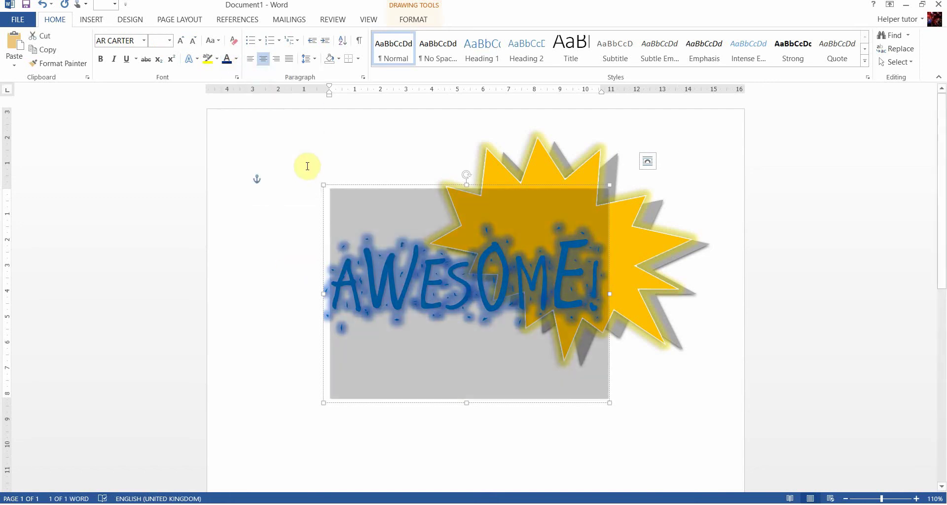
pyautogui.click(626, 453)
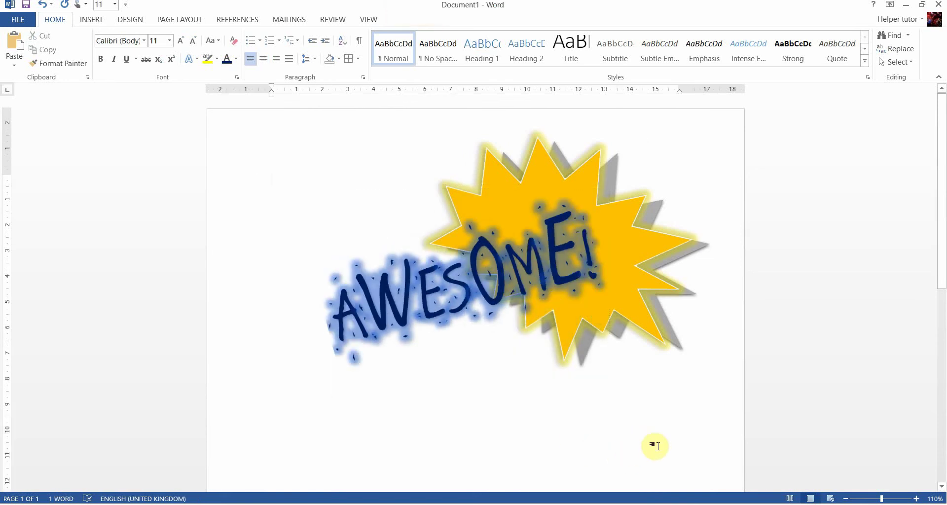